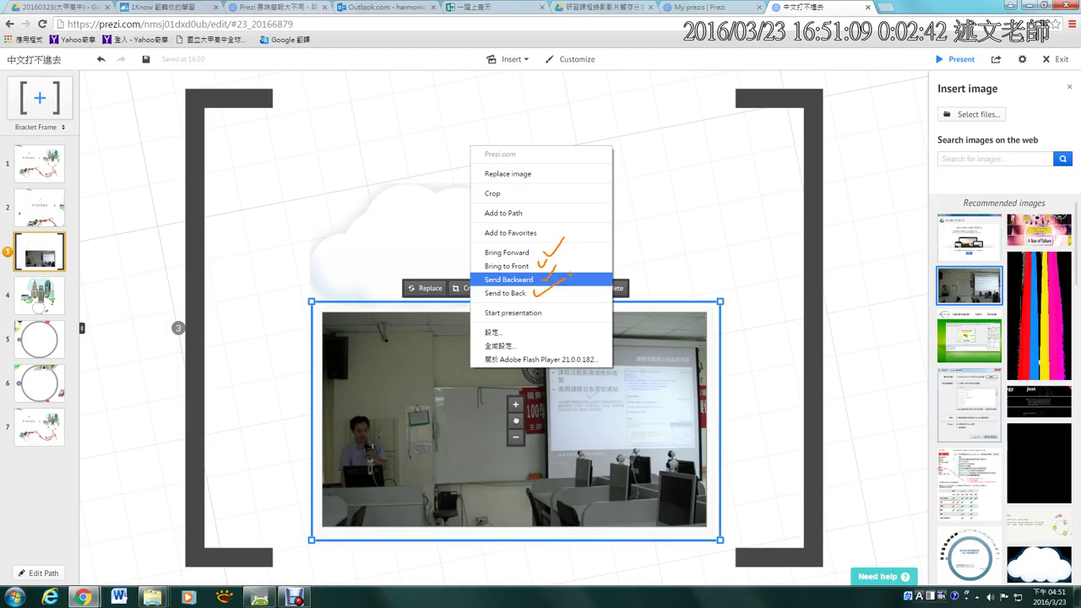
Send the classroom photo to the back and reposition the cloud and photo so the cloud overlaps the photo's upper-left edge
{"action": "left_click", "coordinate": [541, 280]}
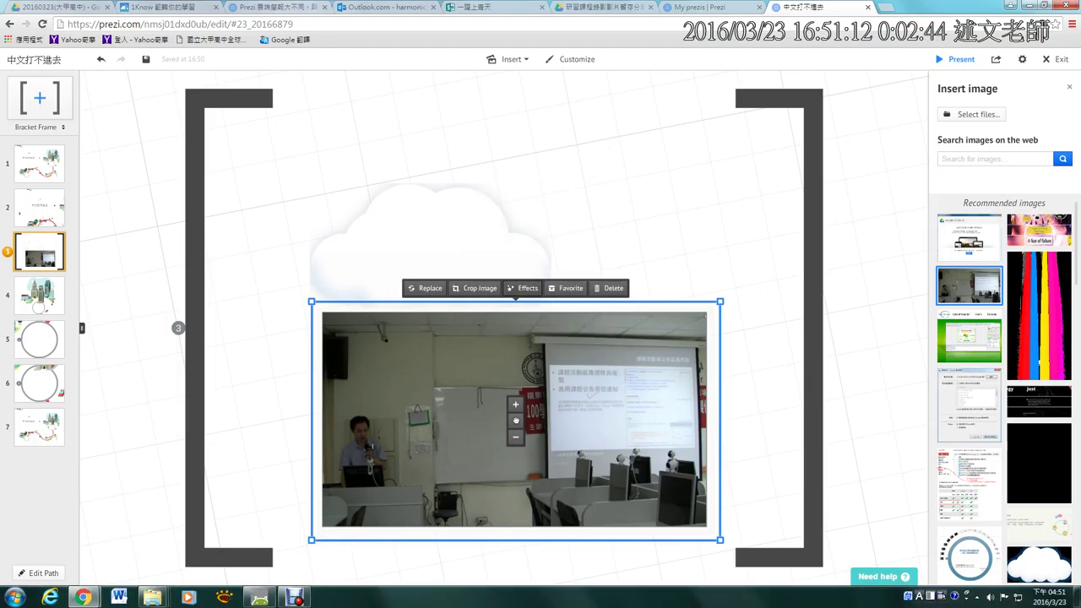
{"action": "right_click", "coordinate": [534, 325]}
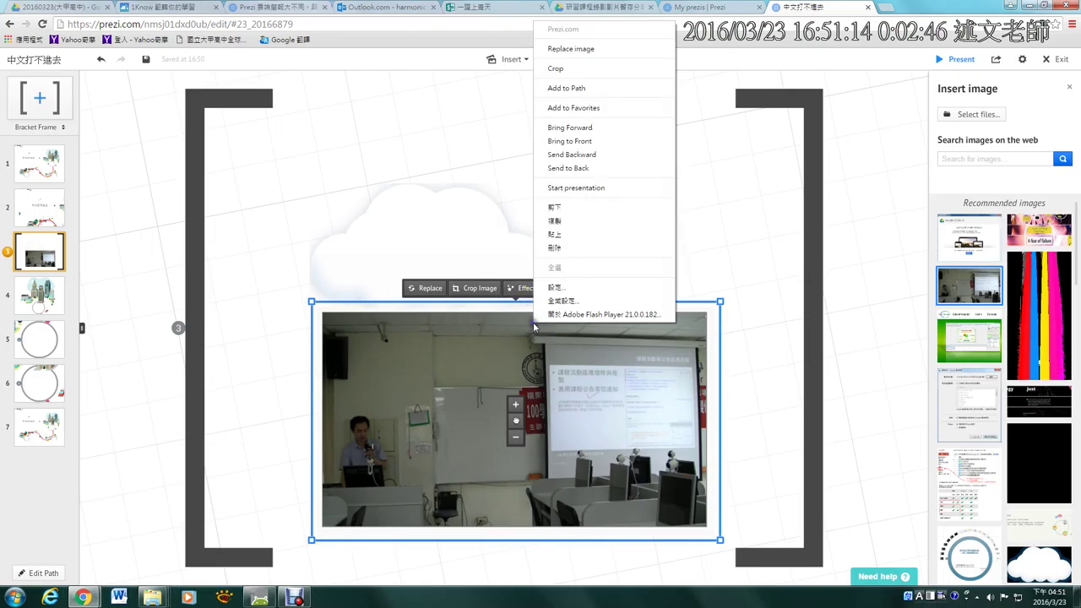
{"action": "left_click", "coordinate": [610, 173]}
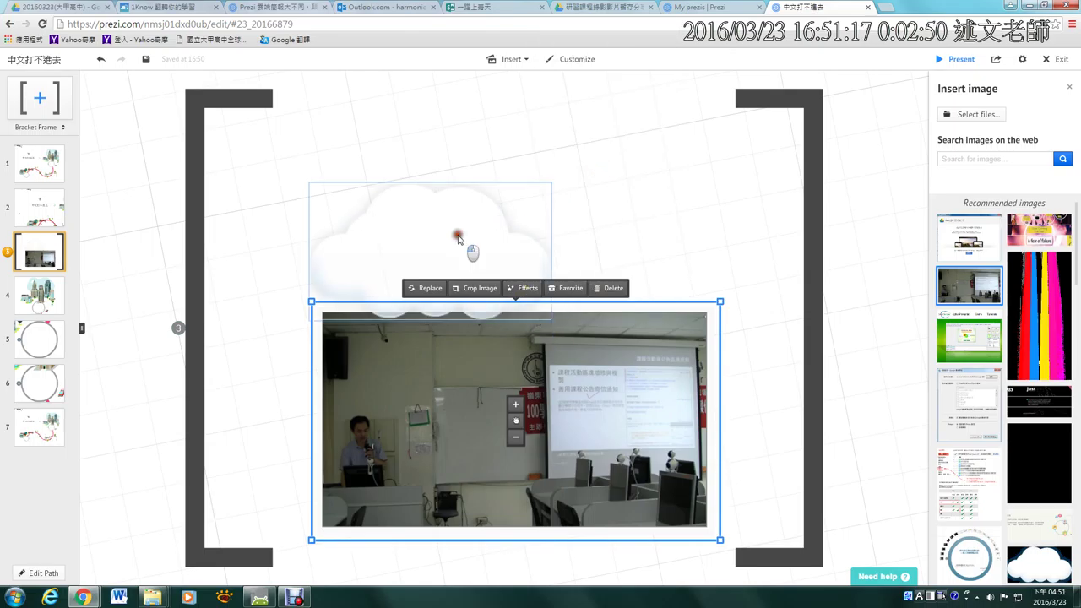
{"action": "left_click_drag", "start_coordinate": [457, 237], "coordinate": [410, 210]}
{"action": "left_click_drag", "start_coordinate": [496, 385], "coordinate": [489, 336]}
Open an empty text box beside the cloud to examine its Title, Subtitle and Body styles, and leave it blank
{"action": "double_click", "coordinate": [571, 152]}
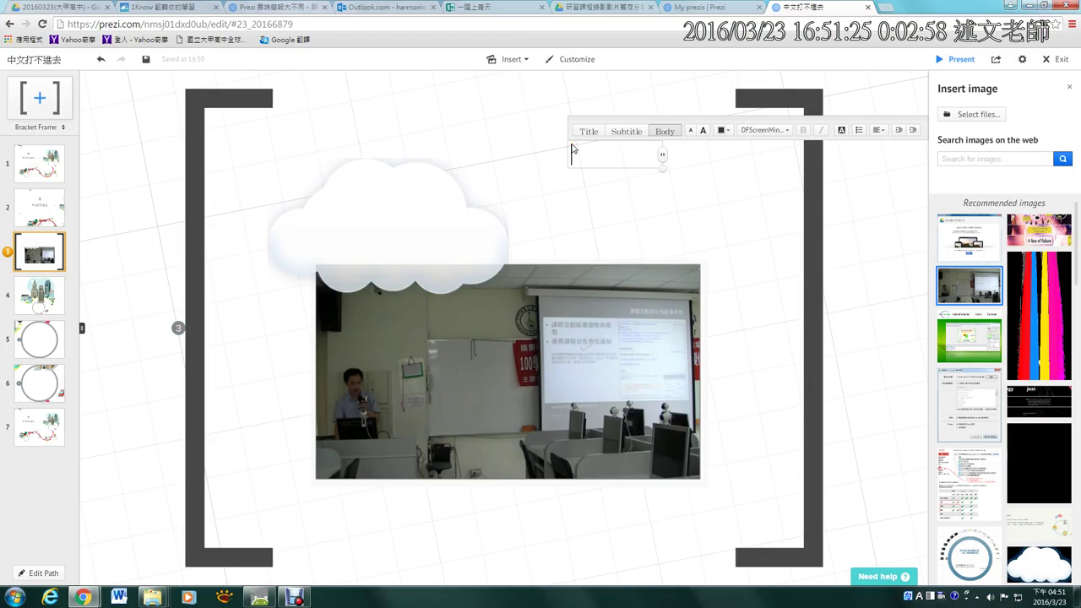
{"action": "mouse_move", "coordinate": [578, 109]}
{"action": "left_mouse_down"}
{"action": "mouse_move", "coordinate": [605, 92]}
{"action": "mouse_move", "coordinate": [647, 102]}
{"action": "mouse_move", "coordinate": [695, 87]}
{"action": "left_mouse_up"}
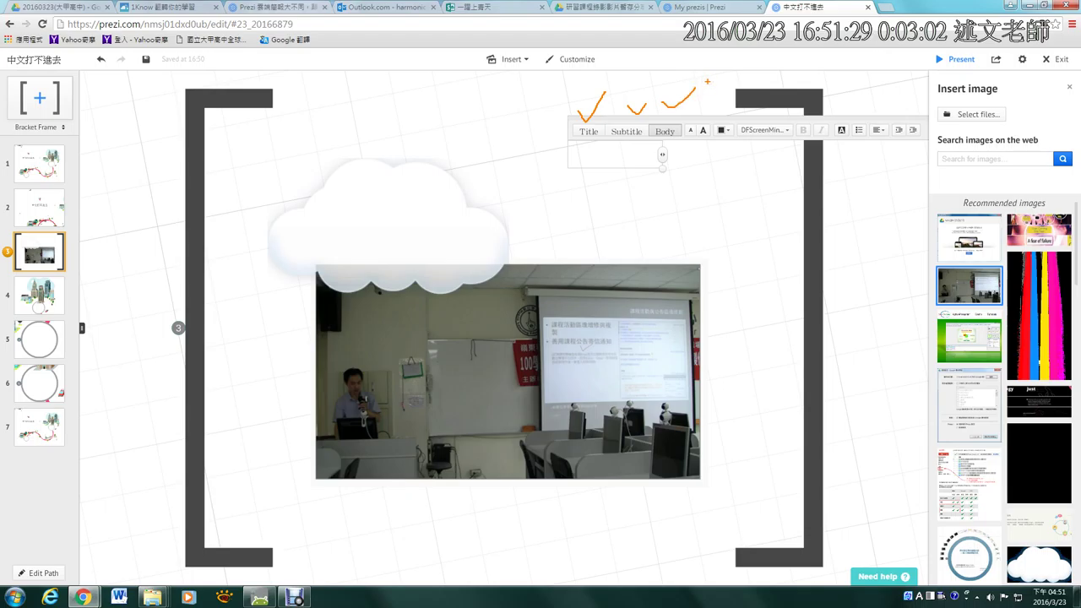
{"action": "key", "text": "Escape"}
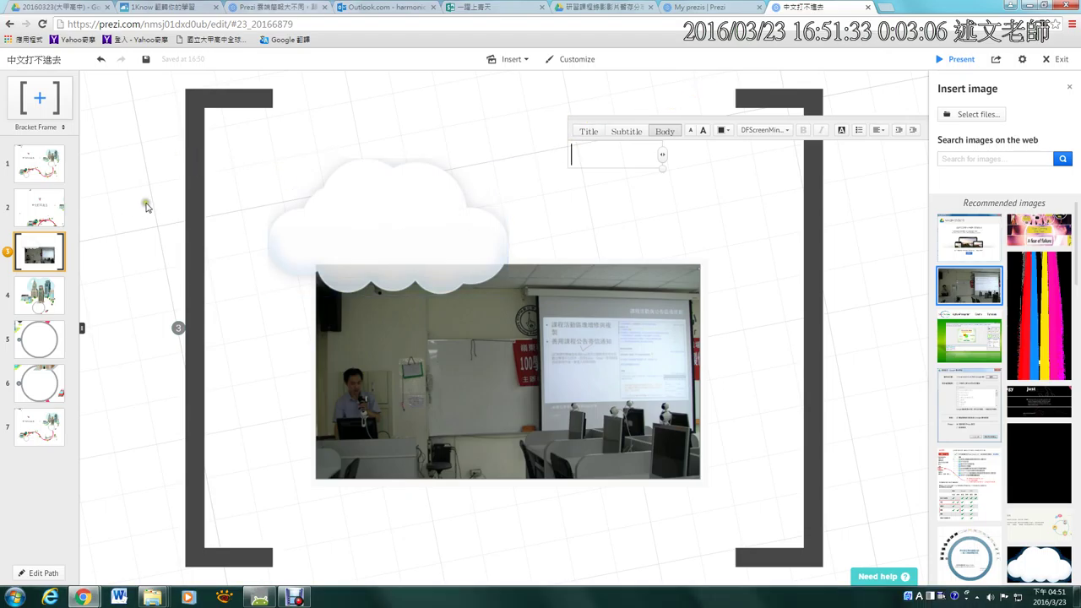
{"action": "scroll", "coordinate": [160, 218], "scroll_direction": "down", "scroll_amount": 4}
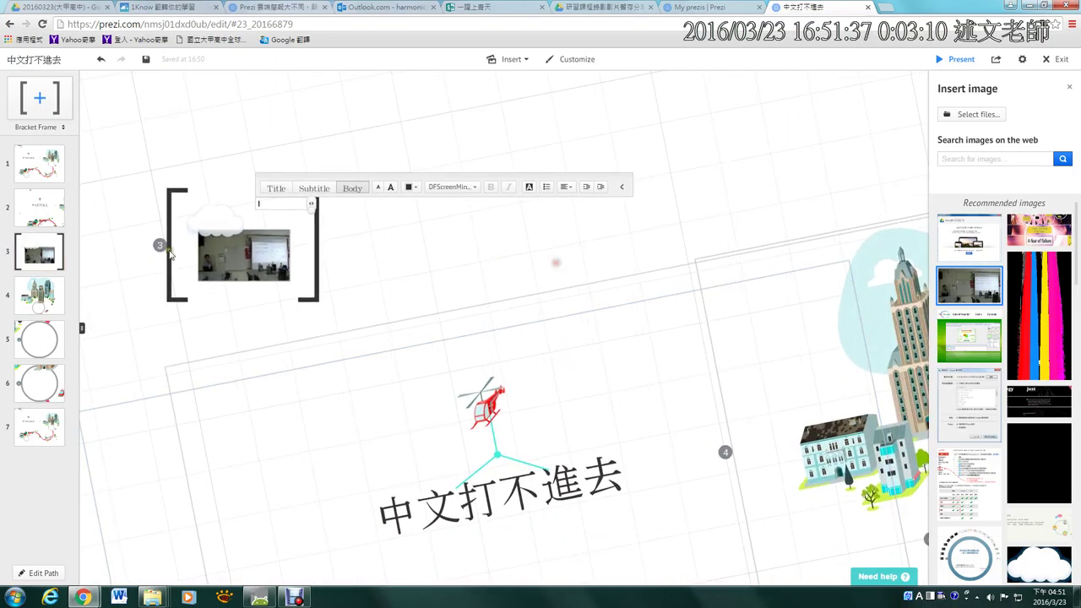
{"action": "left_click", "coordinate": [245, 216]}
{"action": "left_click", "coordinate": [269, 208]}
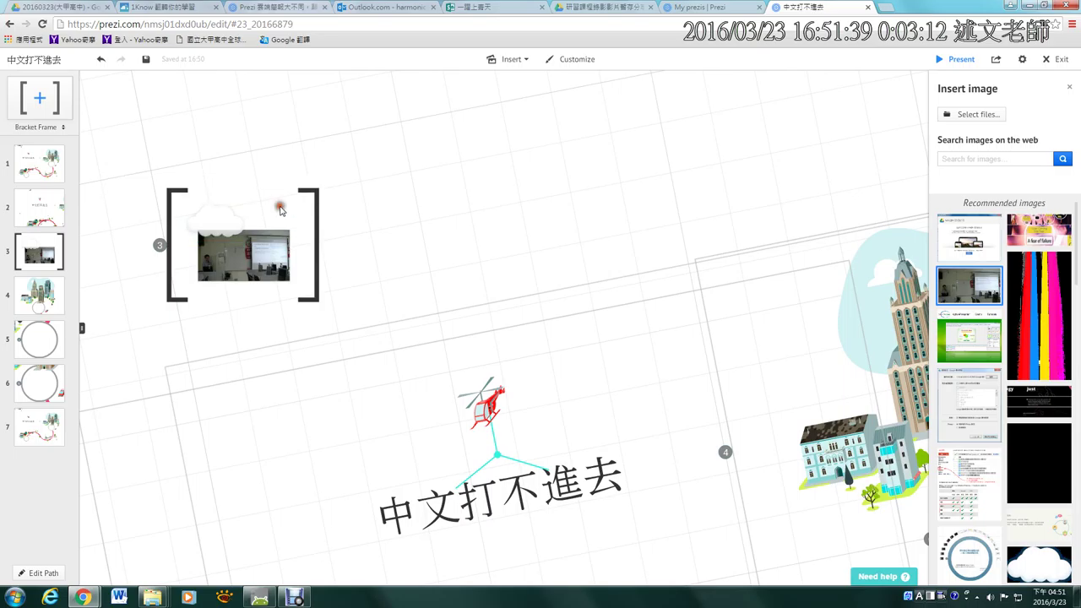
{"action": "left_click", "coordinate": [289, 193]}
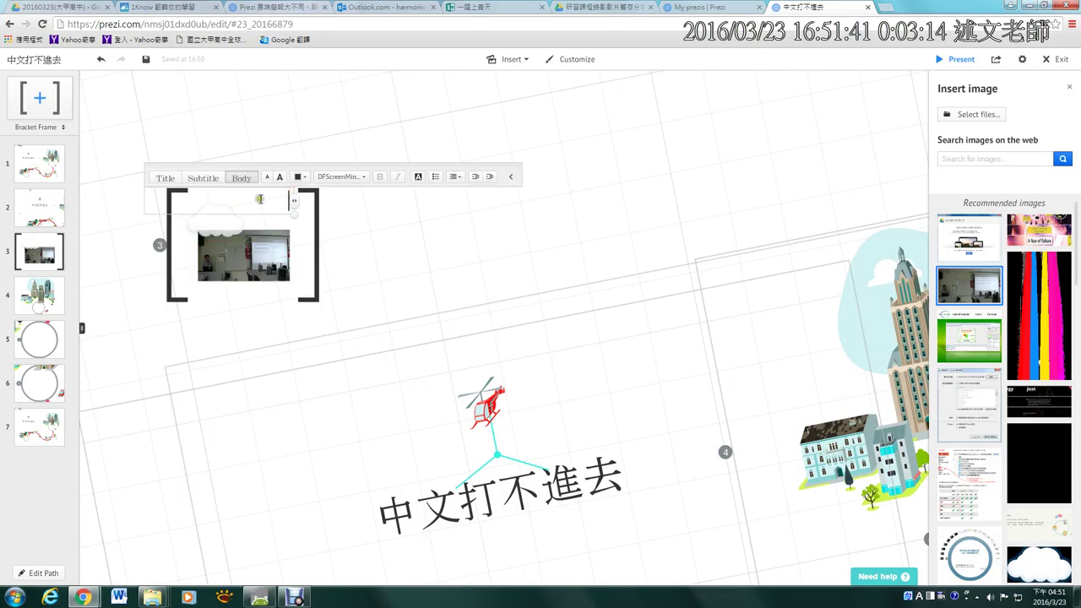
{"action": "left_click", "coordinate": [262, 251]}
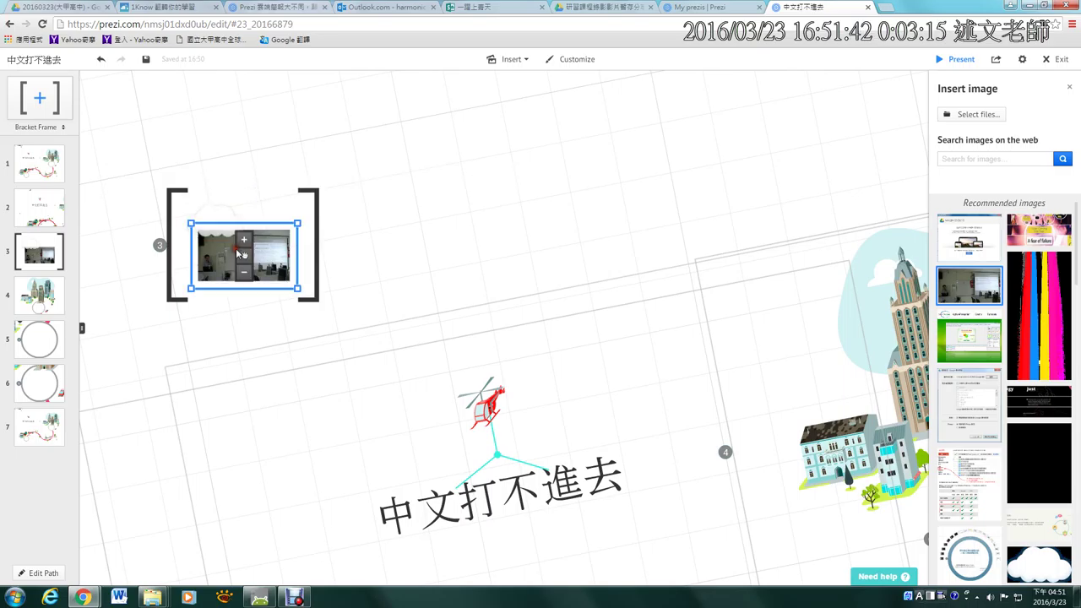
Zoom to the bracket frame holding the photo and cloud, and visit path points 2 and 3
{"action": "left_click", "coordinate": [173, 250]}
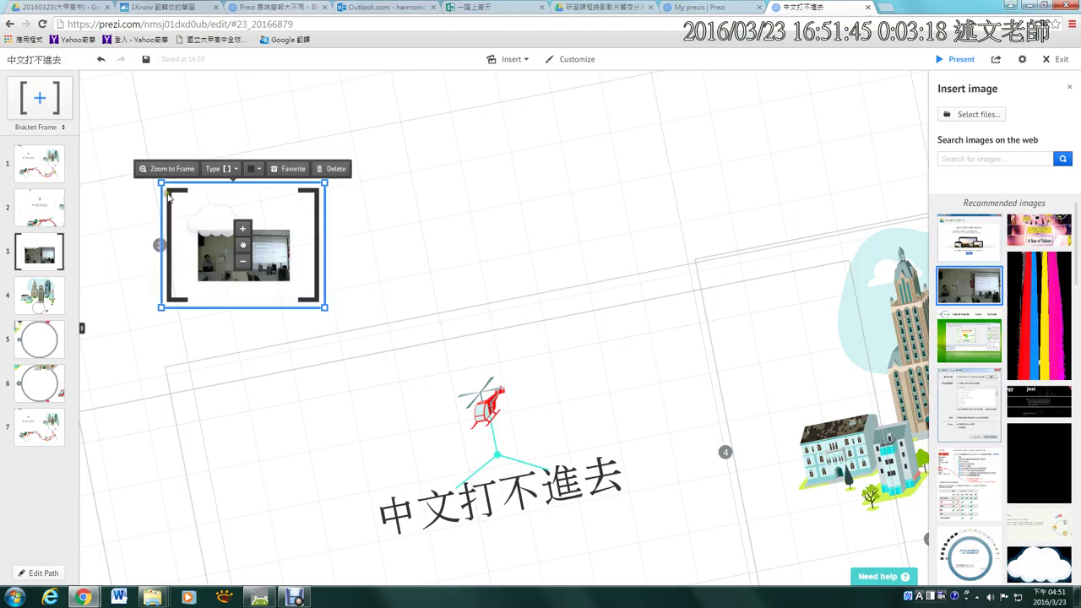
{"action": "left_click", "coordinate": [173, 169]}
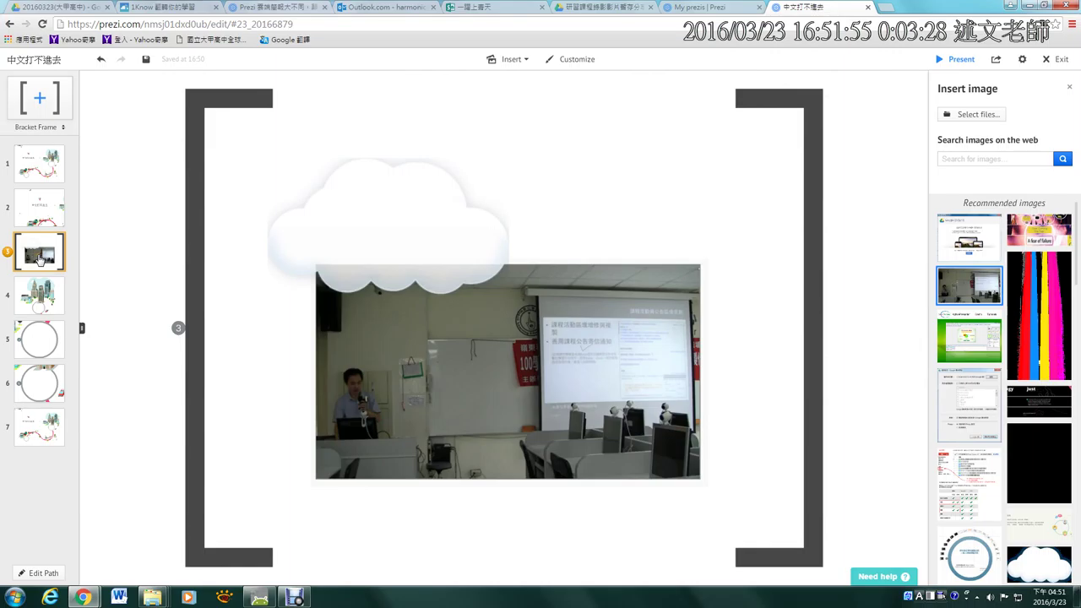
{"action": "left_click", "coordinate": [39, 216]}
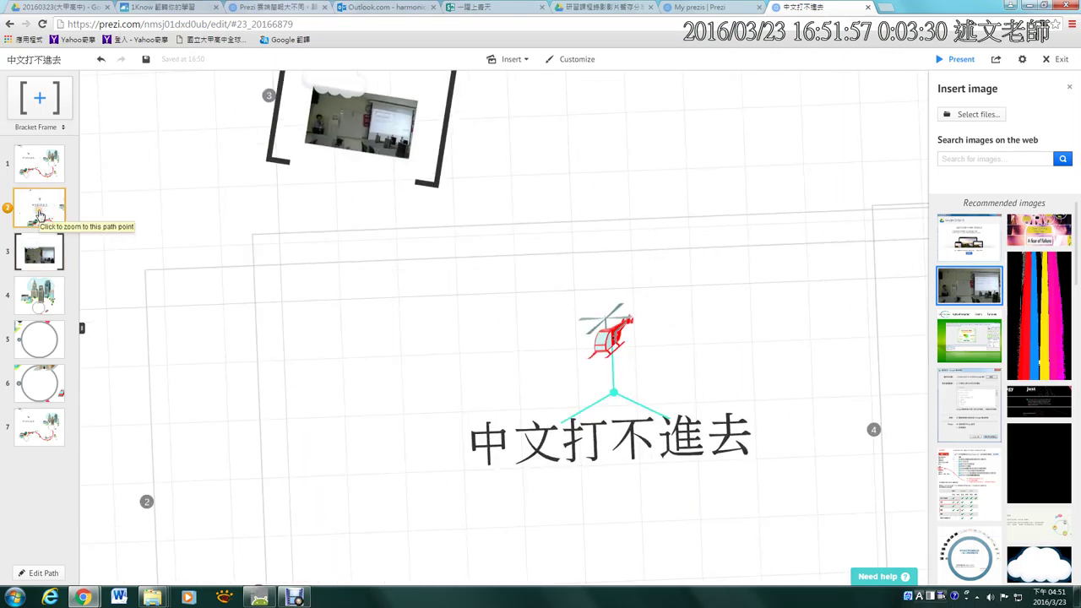
{"action": "left_click", "coordinate": [42, 246]}
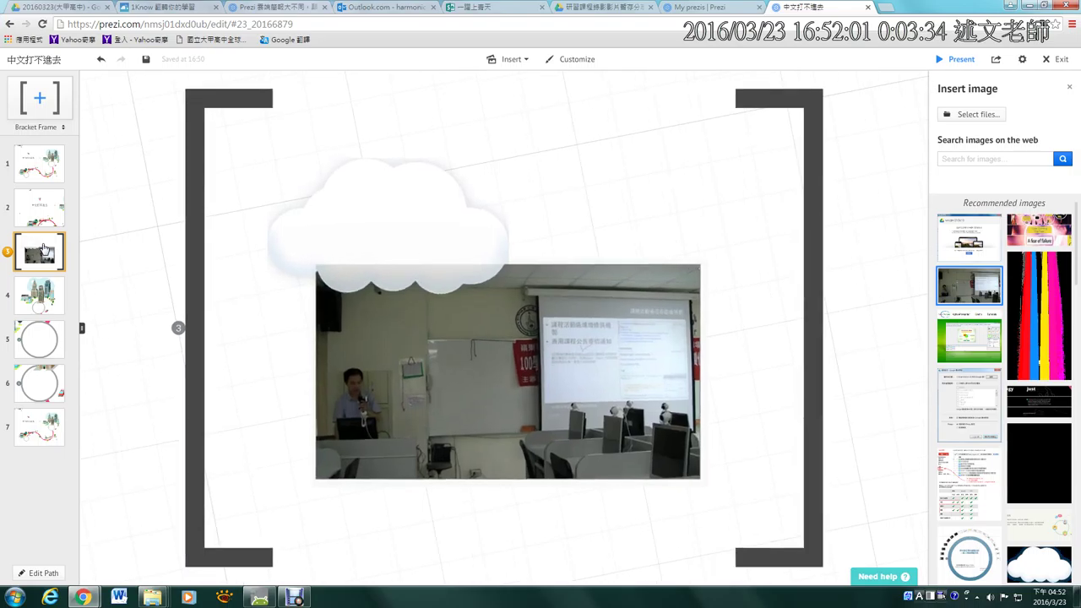
Add a new bracket frame to the canvas and place it tilted, above and to the right of the photo frame
{"action": "left_click", "coordinate": [39, 99]}
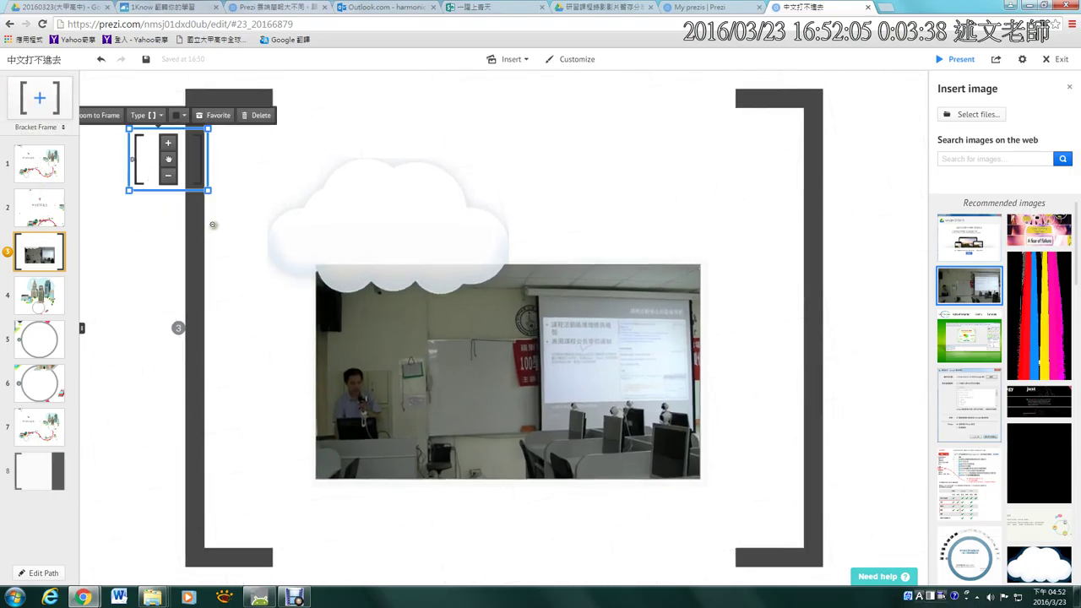
{"action": "scroll", "coordinate": [212, 224], "scroll_direction": "down", "scroll_amount": 3}
{"action": "scroll", "coordinate": [212, 224], "scroll_direction": "down", "scroll_amount": 3}
{"action": "left_click_drag", "start_coordinate": [205, 207], "coordinate": [537, 89]}
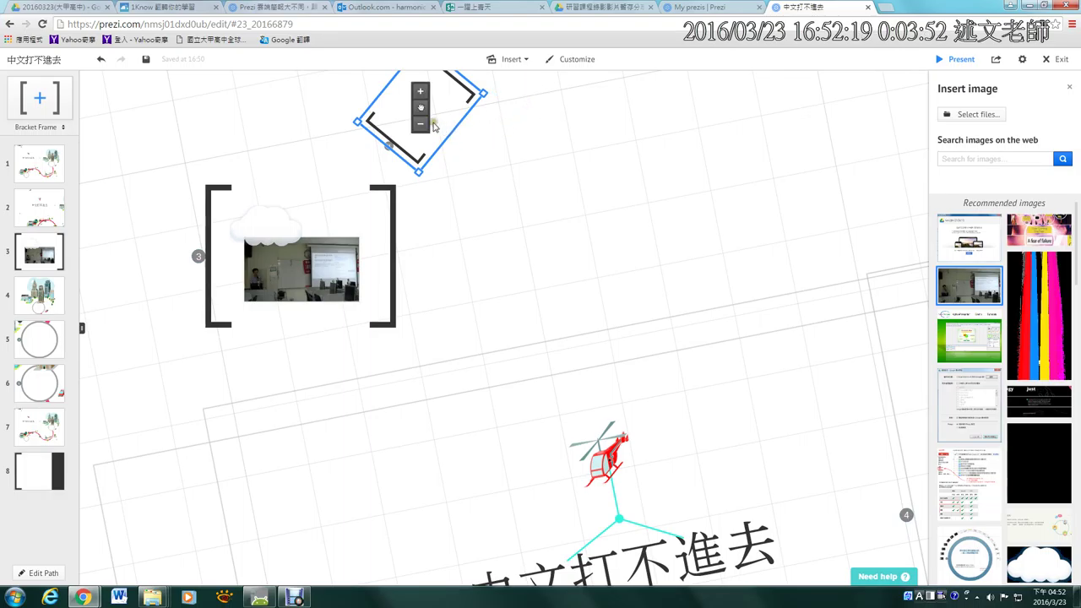
{"action": "scroll", "coordinate": [518, 222], "scroll_direction": "up", "scroll_amount": 1}
{"action": "scroll", "coordinate": [521, 224], "scroll_direction": "up", "scroll_amount": 1}
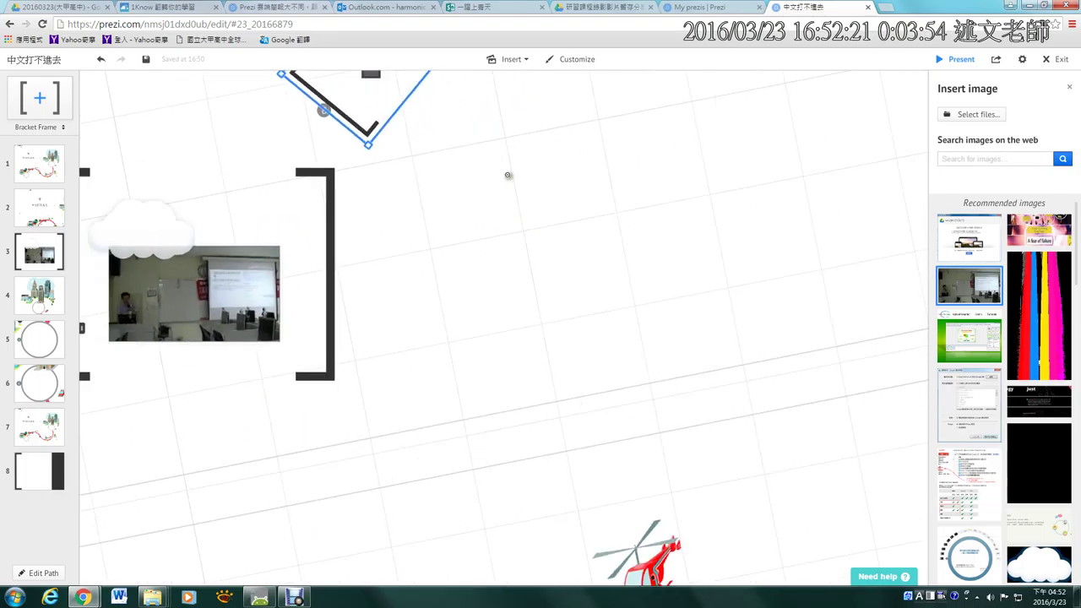
{"action": "scroll", "coordinate": [513, 169], "scroll_direction": "down", "scroll_amount": 2}
{"action": "left_click_drag", "start_coordinate": [514, 169], "coordinate": [560, 284]}
Zoom to the new empty bracket frame and return to the photo frame at path point 3
{"action": "left_click", "coordinate": [358, 128]}
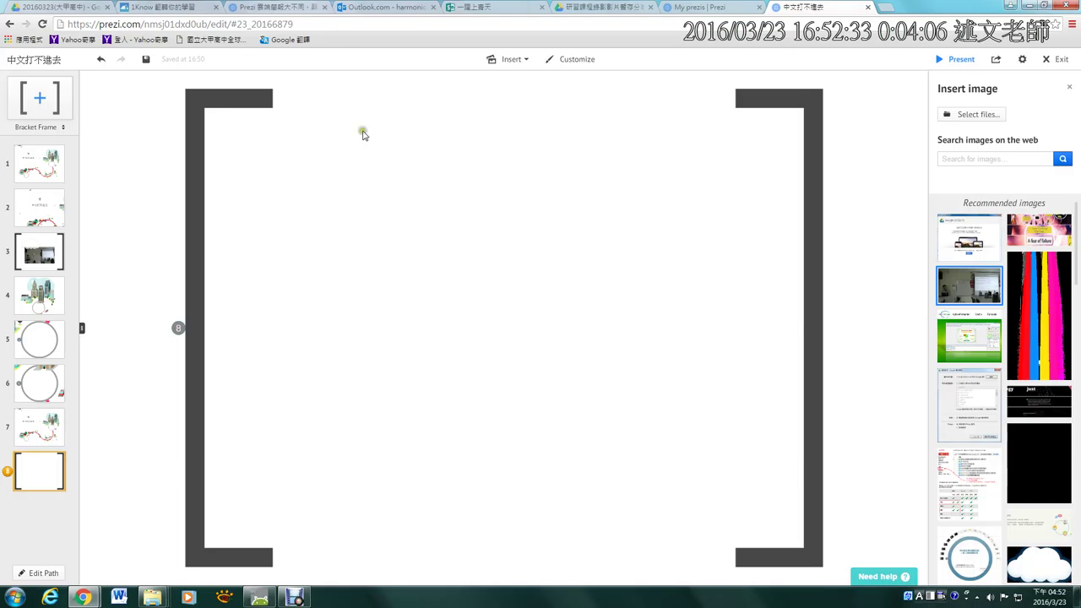
{"action": "scroll", "coordinate": [434, 220], "scroll_direction": "down", "scroll_amount": 5}
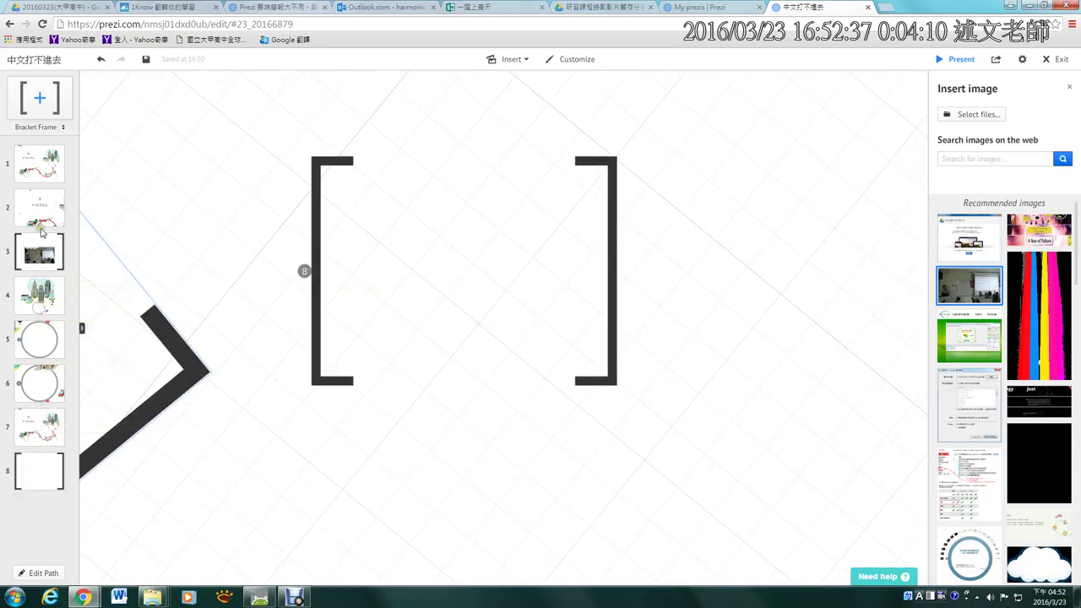
{"action": "left_click", "coordinate": [46, 249]}
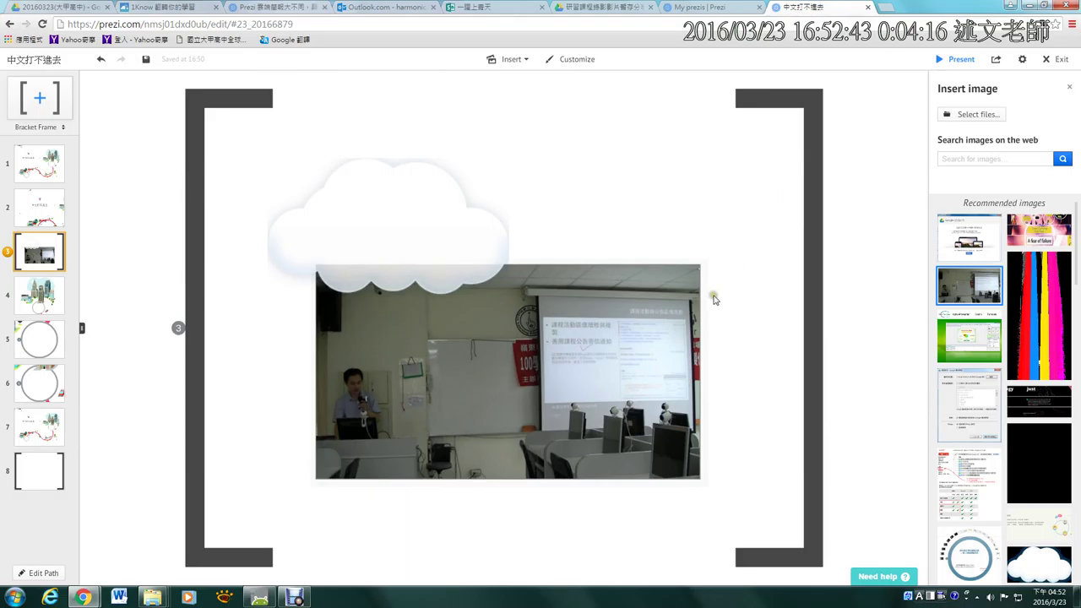
Add a current view framing the tilted bracket frame to the end of the presentation path, and finish path editing
{"action": "scroll", "coordinate": [828, 183], "scroll_direction": "up", "scroll_amount": 5}
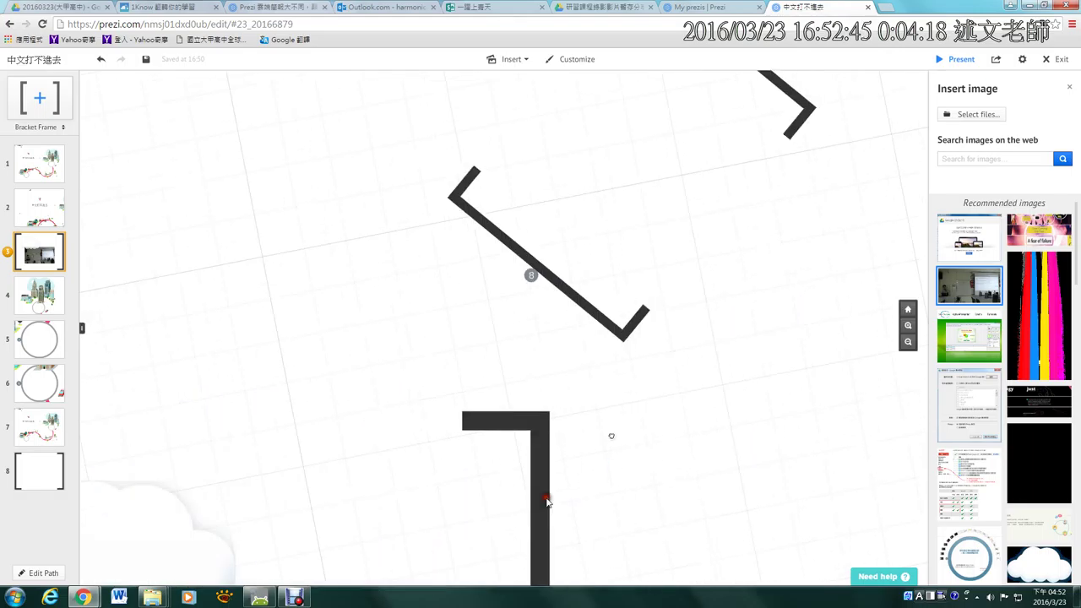
{"action": "left_click_drag", "start_coordinate": [547, 501], "coordinate": [484, 569]}
{"action": "left_click_drag", "start_coordinate": [758, 309], "coordinate": [702, 386]}
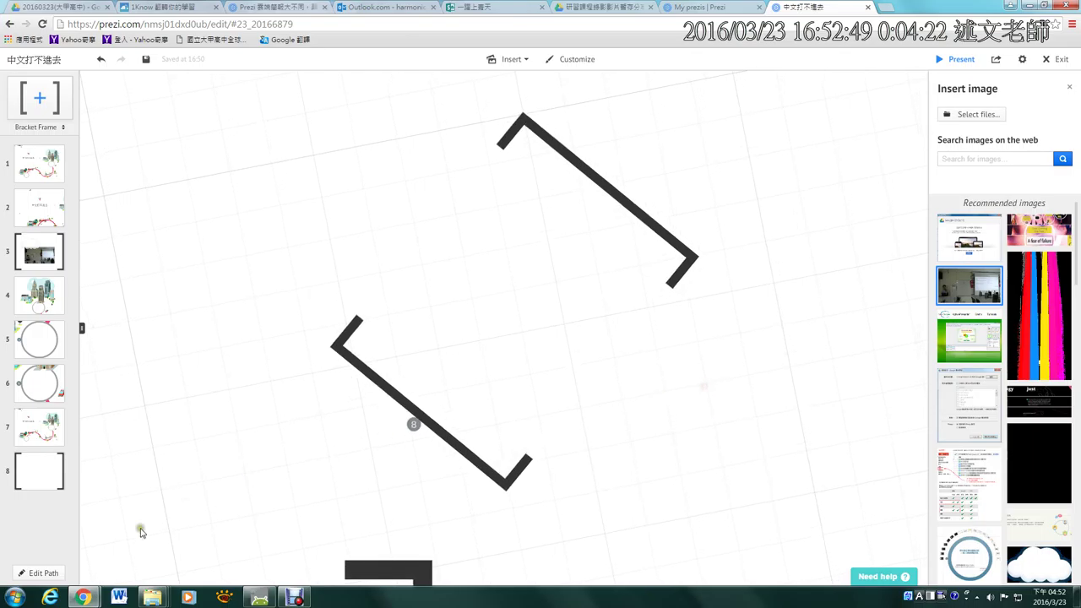
{"action": "left_click", "coordinate": [38, 573]}
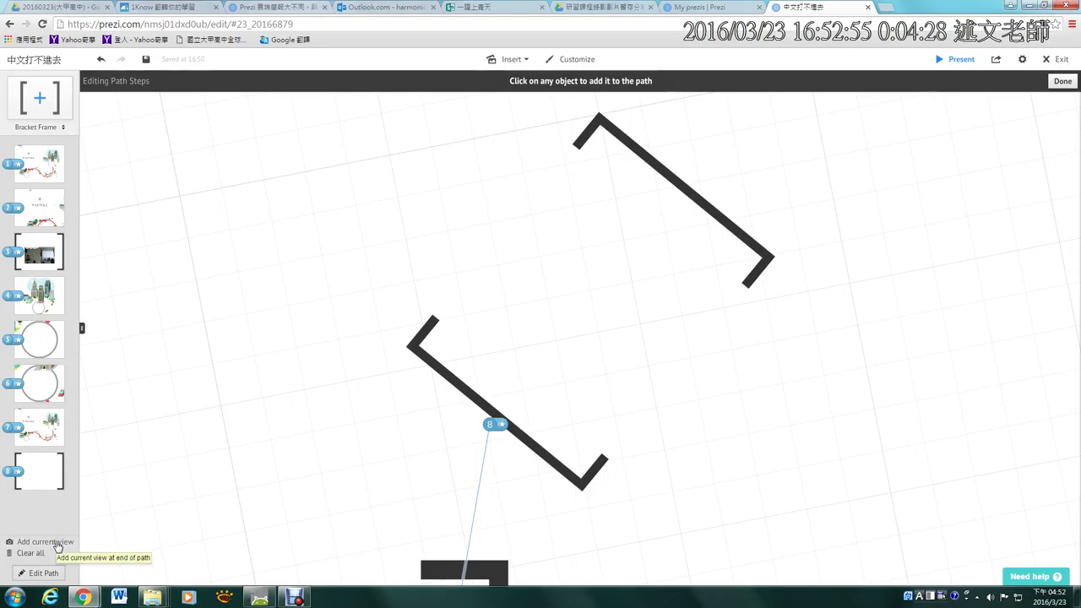
{"action": "left_click", "coordinate": [46, 541]}
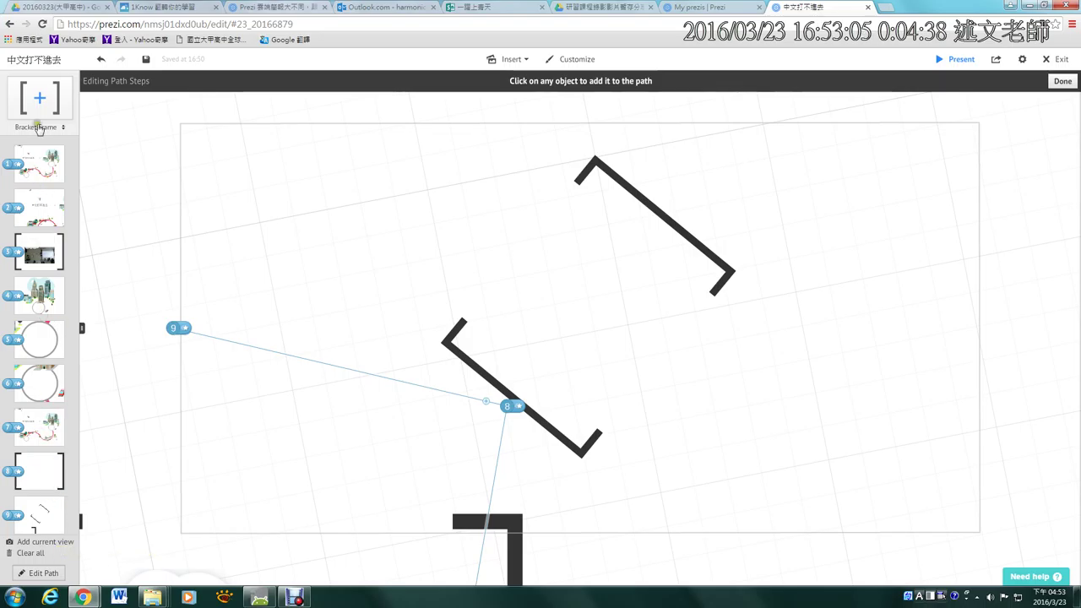
{"action": "left_click", "coordinate": [42, 573]}
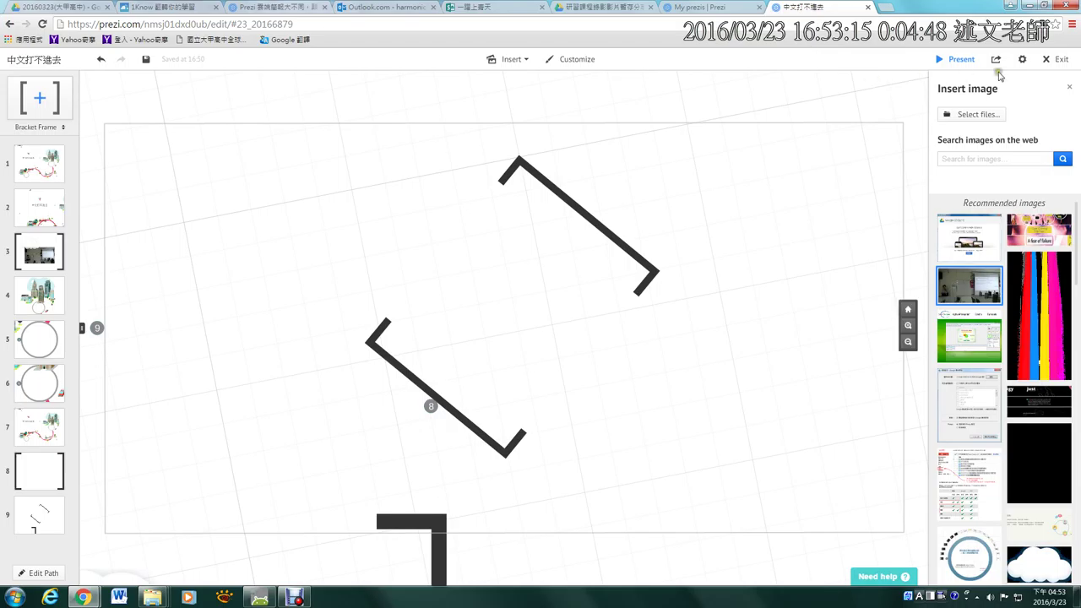
Examine the screen ratio and shortcut settings and the available sharing and download options
{"action": "left_click", "coordinate": [1023, 61]}
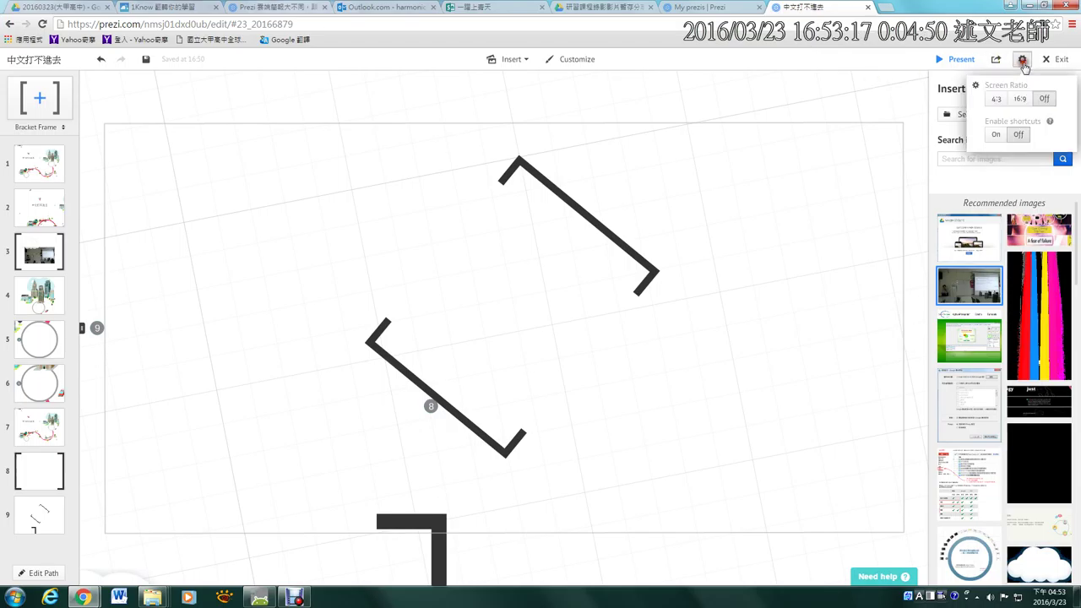
{"action": "left_click", "coordinate": [997, 60]}
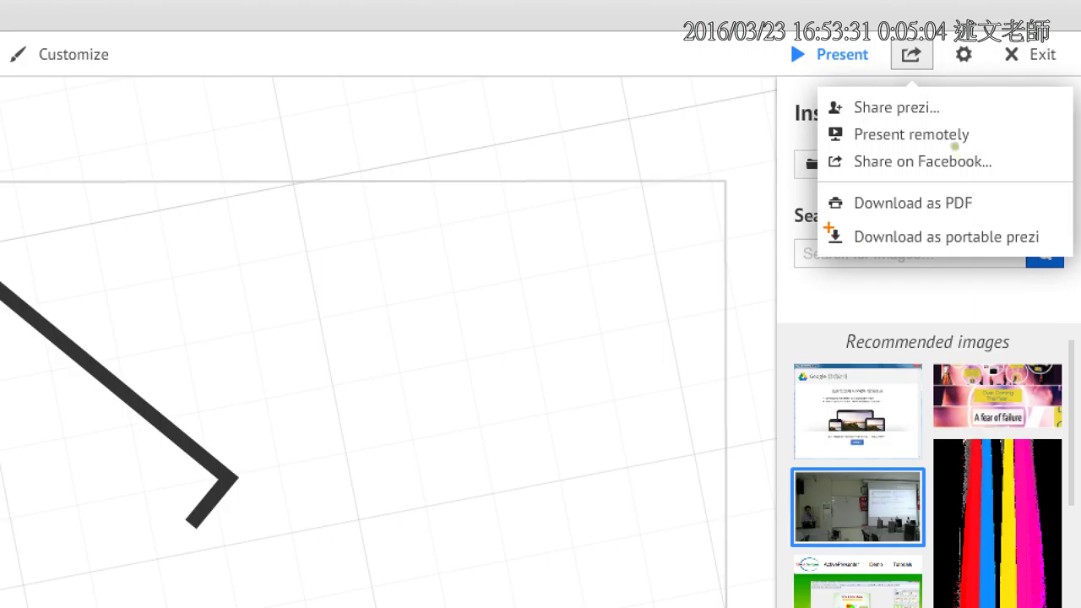
{"action": "mouse_move", "coordinate": [818, 219]}
{"action": "left_mouse_down"}
{"action": "mouse_move", "coordinate": [875, 250]}
{"action": "mouse_move", "coordinate": [1057, 252]}
{"action": "left_mouse_up"}
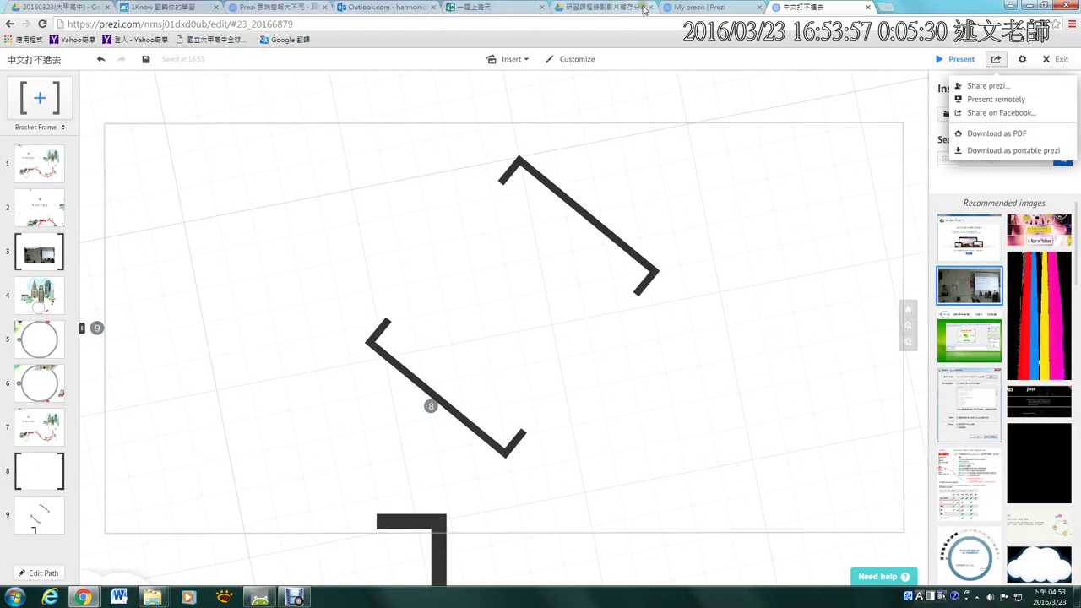
Switch to the My prezis dashboard and refresh it to locate the prezi 中文打不進去
{"action": "left_click", "coordinate": [680, 7]}
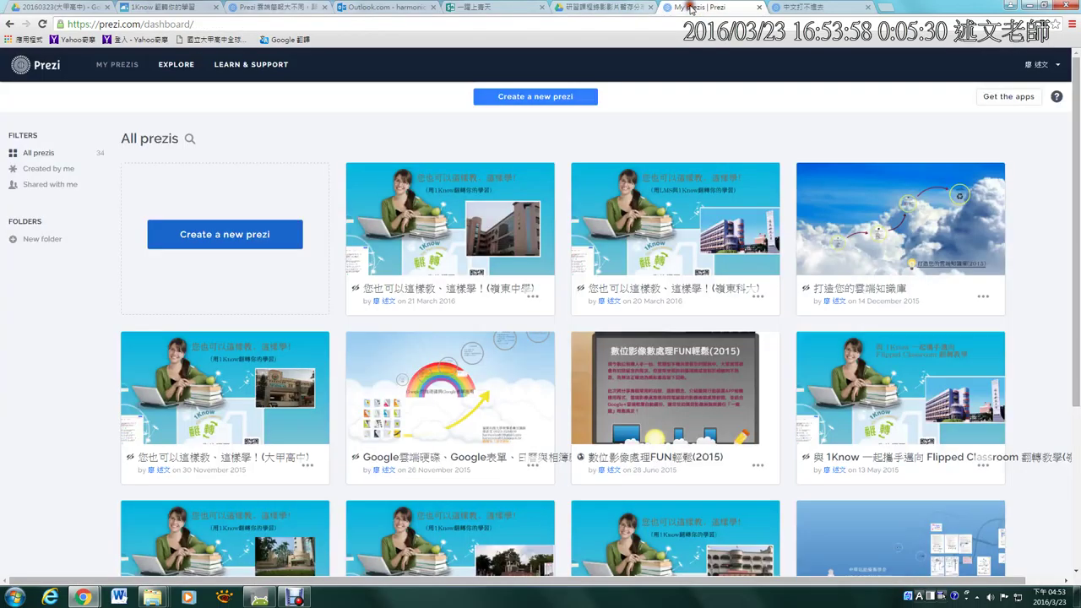
{"action": "left_click", "coordinate": [40, 25]}
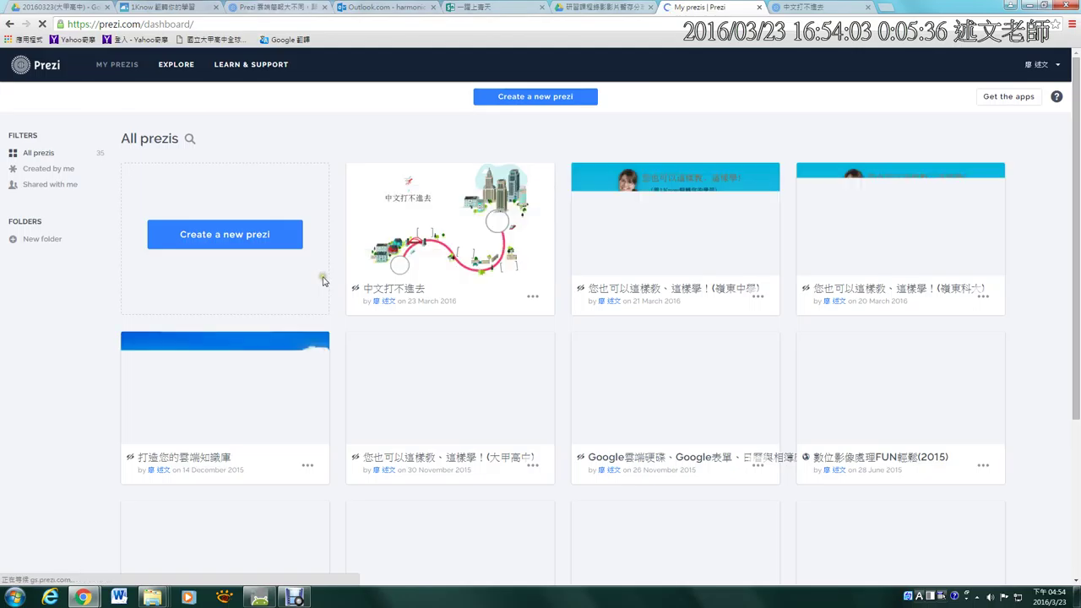
{"action": "mouse_move", "coordinate": [428, 244]}
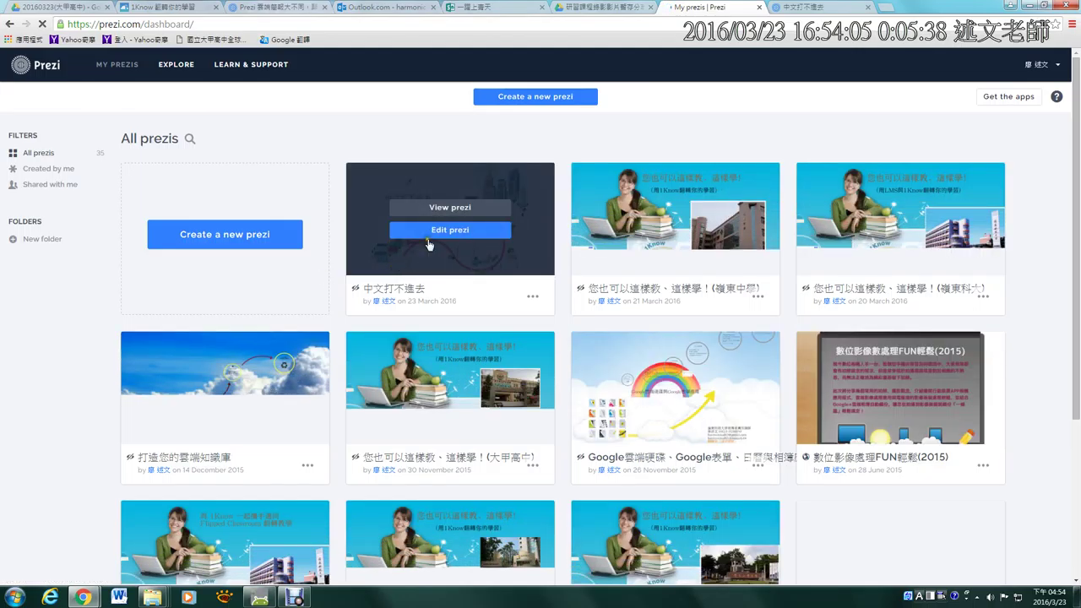
Open the privacy and sharing settings of the prezi 中文打不進去 and show its share link
{"action": "left_click", "coordinate": [536, 297]}
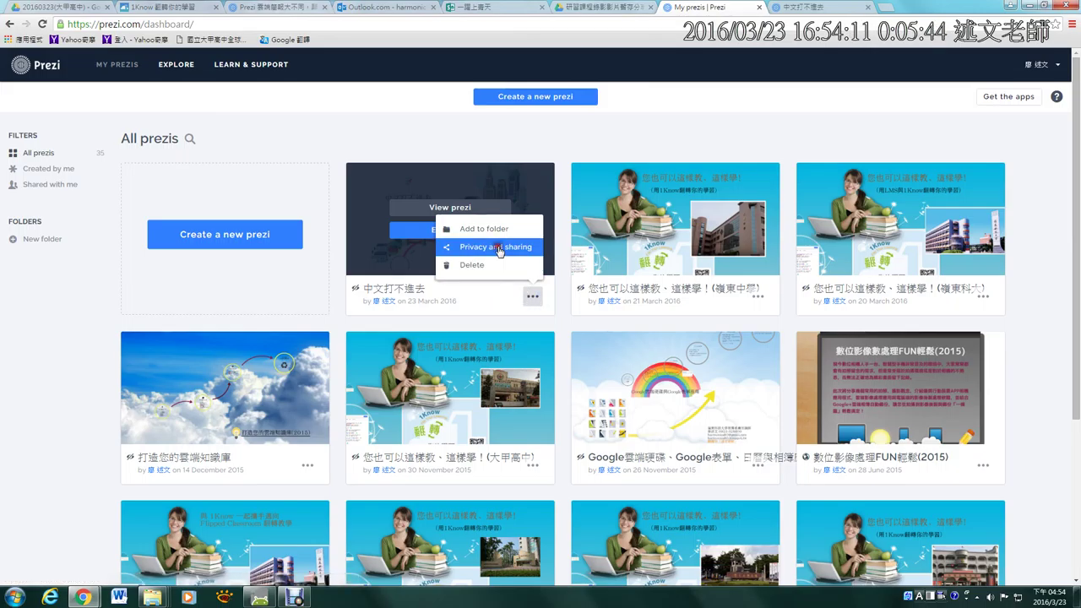
{"action": "left_click", "coordinate": [500, 249]}
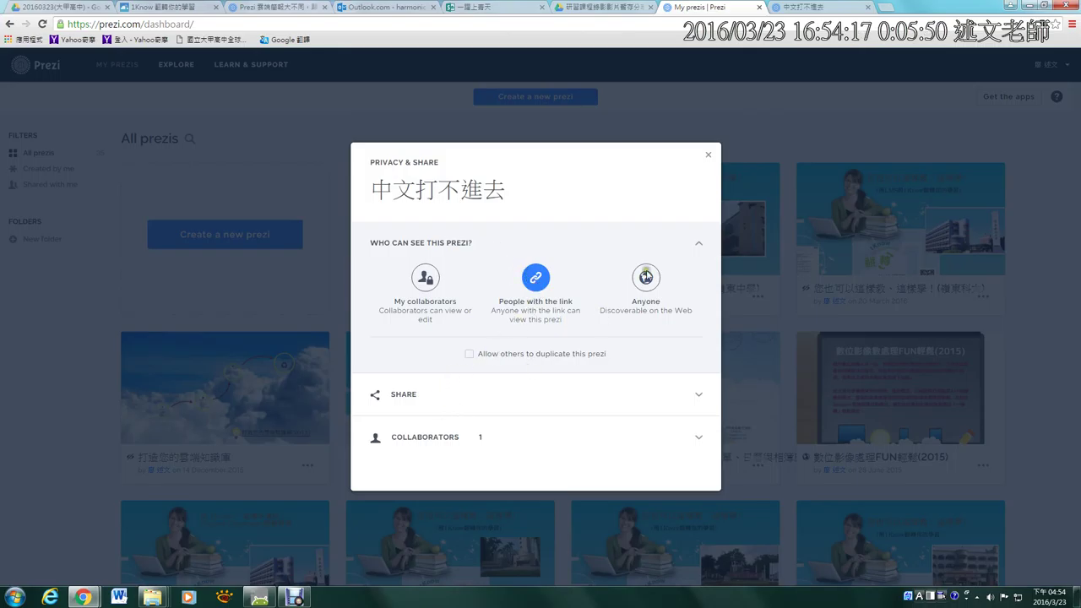
{"action": "left_click", "coordinate": [708, 157]}
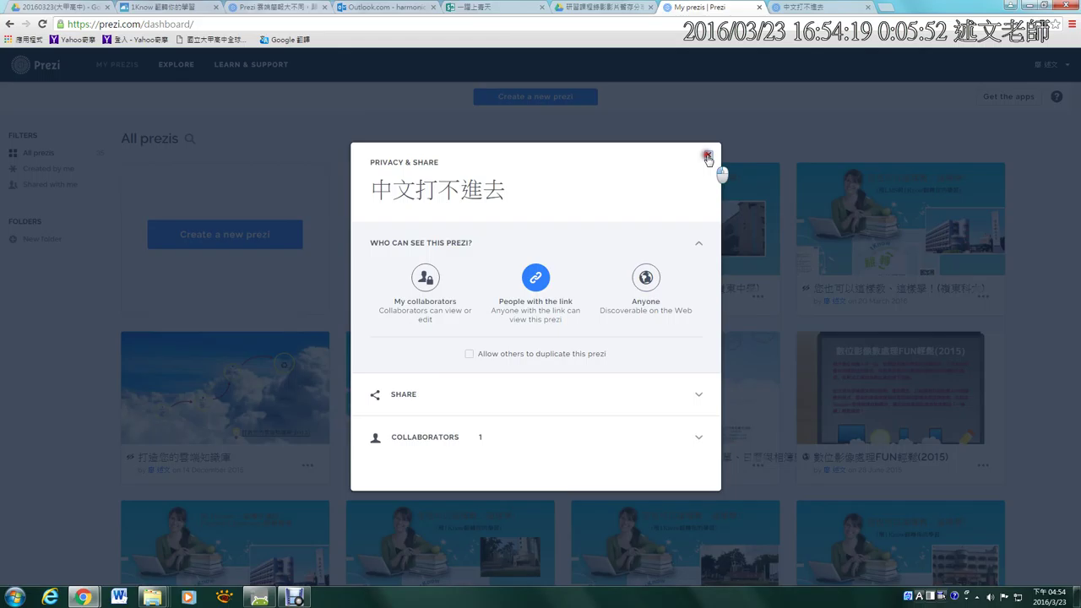
{"action": "left_click", "coordinate": [699, 395]}
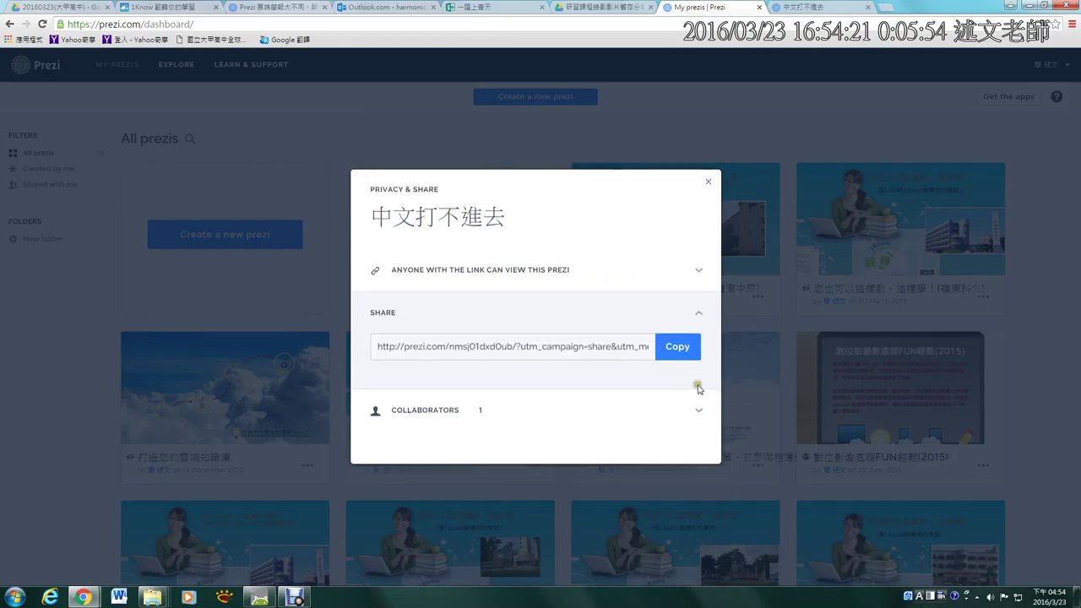
Close the share link settings, view the prezi 中文打不進去 on its own page, and open its Hidden privacy settings
{"action": "left_click", "coordinate": [708, 181]}
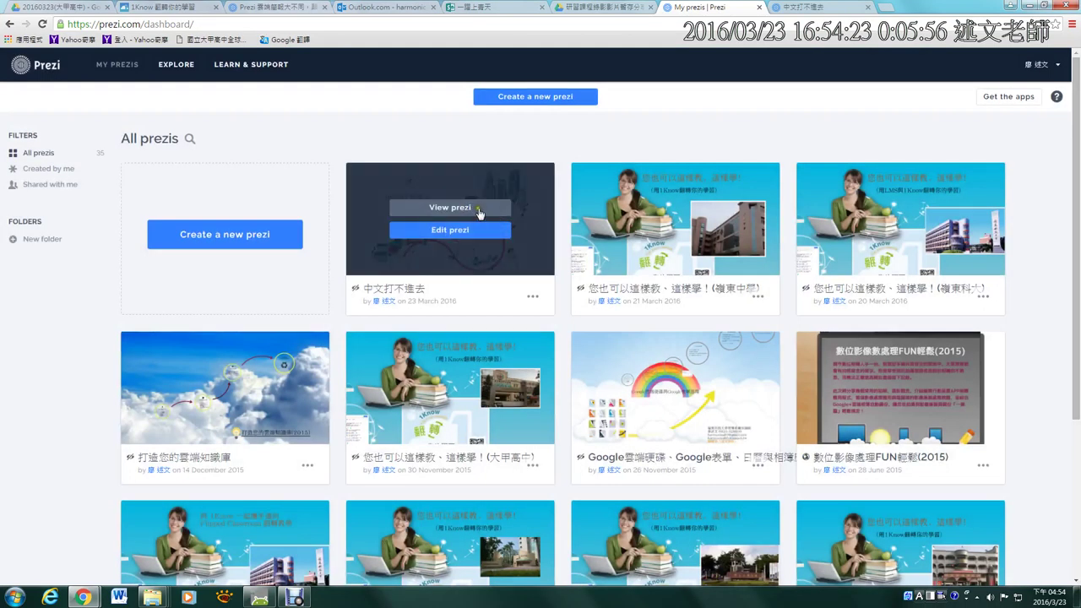
{"action": "left_click", "coordinate": [478, 211]}
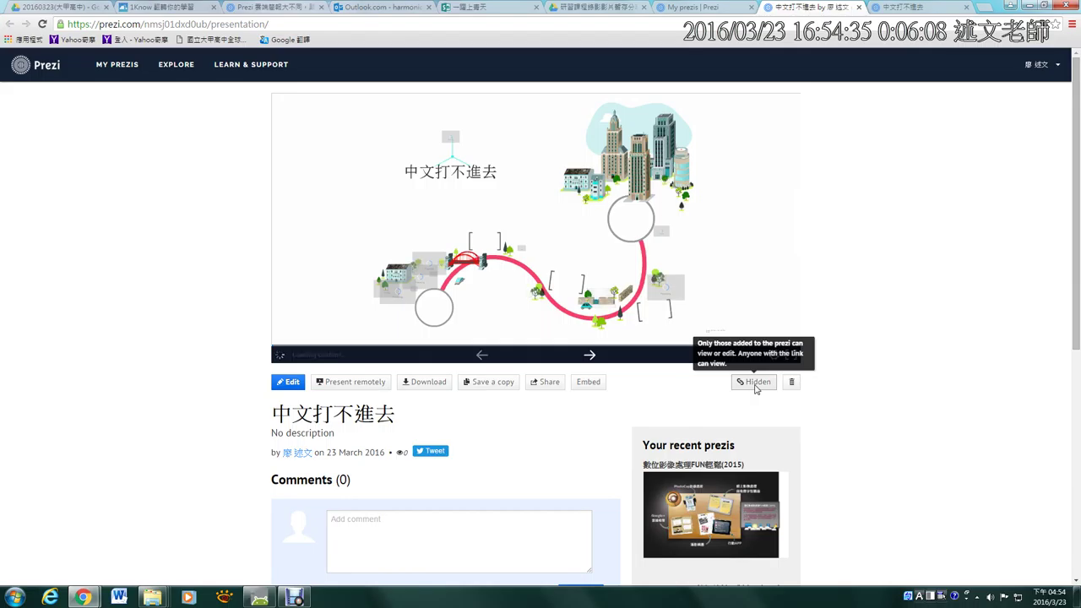
{"action": "left_click", "coordinate": [756, 385]}
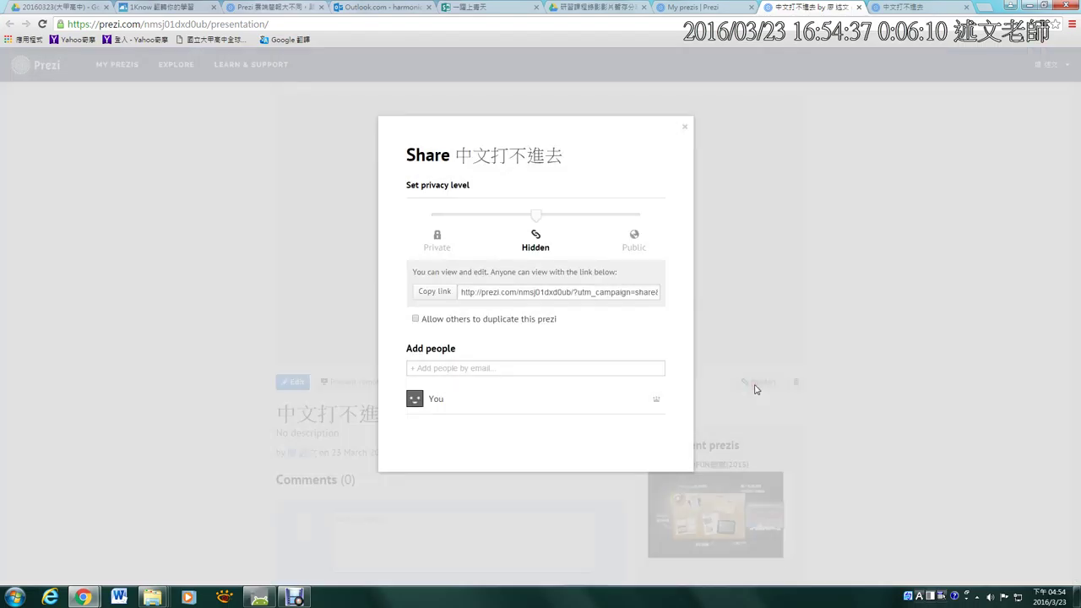
Examine the Public, Hidden and Private levels and the option allowing others to duplicate the prezi, and close the share settings
{"action": "mouse_move", "coordinate": [658, 253]}
{"action": "left_mouse_down"}
{"action": "mouse_move", "coordinate": [583, 235]}
{"action": "mouse_move", "coordinate": [684, 190]}
{"action": "mouse_move", "coordinate": [684, 243]}
{"action": "left_mouse_up"}
{"action": "mouse_move", "coordinate": [564, 248]}
{"action": "left_mouse_down"}
{"action": "mouse_move", "coordinate": [504, 245]}
{"action": "mouse_move", "coordinate": [561, 225]}
{"action": "mouse_move", "coordinate": [557, 264]}
{"action": "left_mouse_up"}
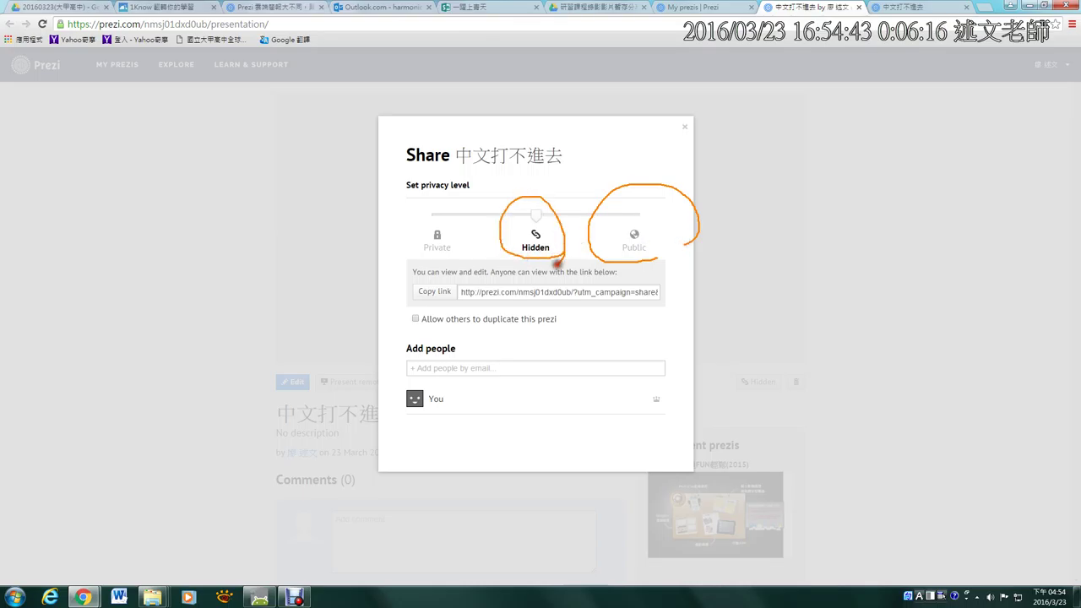
{"action": "mouse_move", "coordinate": [451, 257]}
{"action": "left_mouse_down"}
{"action": "mouse_move", "coordinate": [442, 208]}
{"action": "mouse_move", "coordinate": [448, 275]}
{"action": "left_mouse_up"}
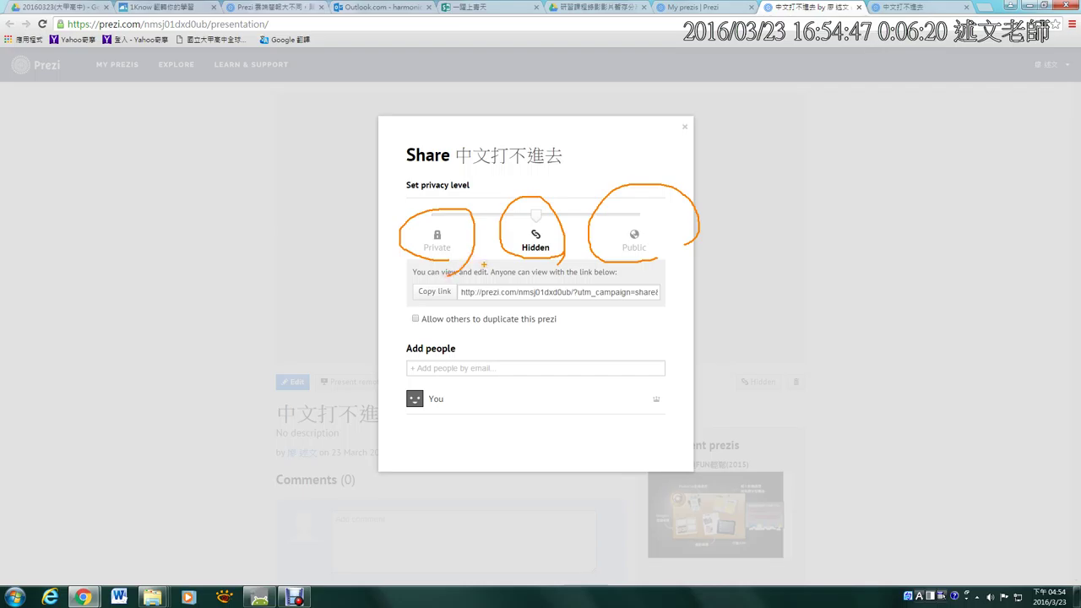
{"action": "mouse_move", "coordinate": [406, 327]}
{"action": "left_mouse_down"}
{"action": "mouse_move", "coordinate": [561, 328]}
{"action": "mouse_move", "coordinate": [567, 306]}
{"action": "mouse_move", "coordinate": [414, 307]}
{"action": "mouse_move", "coordinate": [401, 330]}
{"action": "mouse_move", "coordinate": [426, 299]}
{"action": "left_mouse_up"}
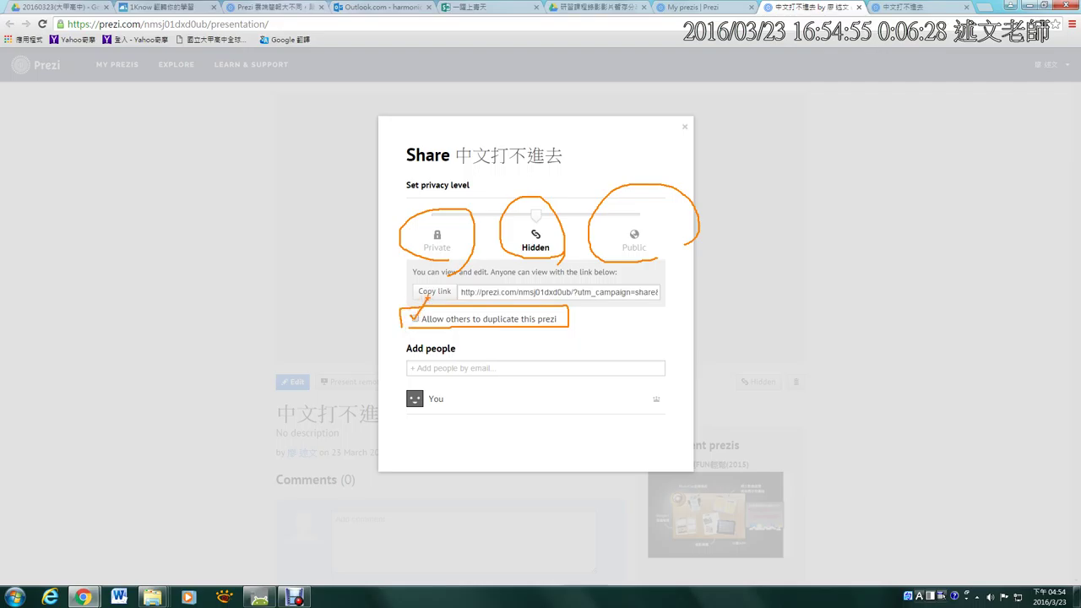
{"action": "key", "text": "Escape"}
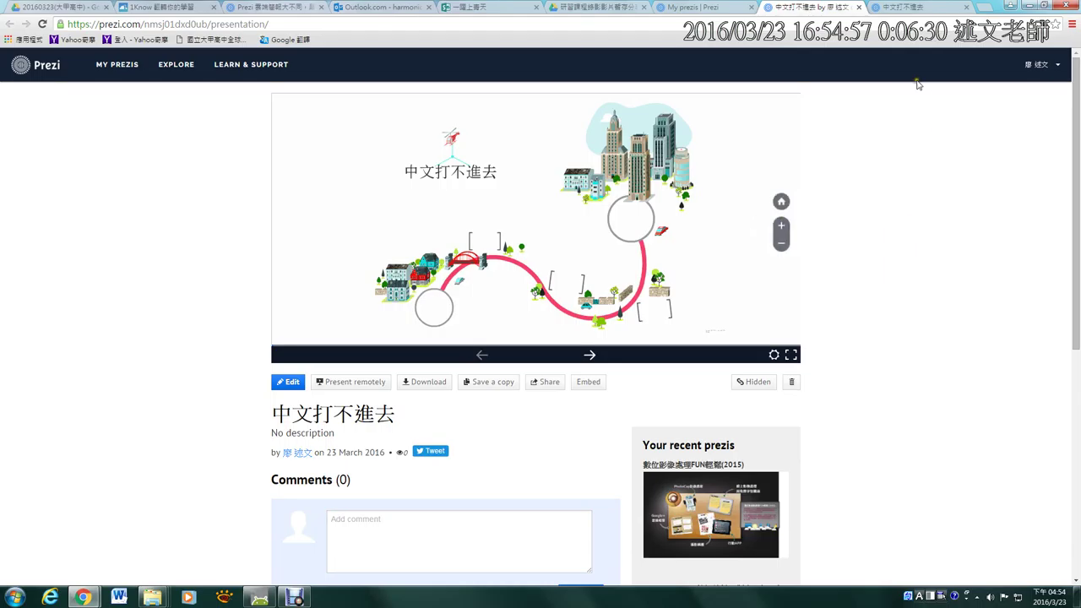
Close the viewing page of the prezi 中文打不進去 and return to its open editor
{"action": "left_click", "coordinate": [859, 7]}
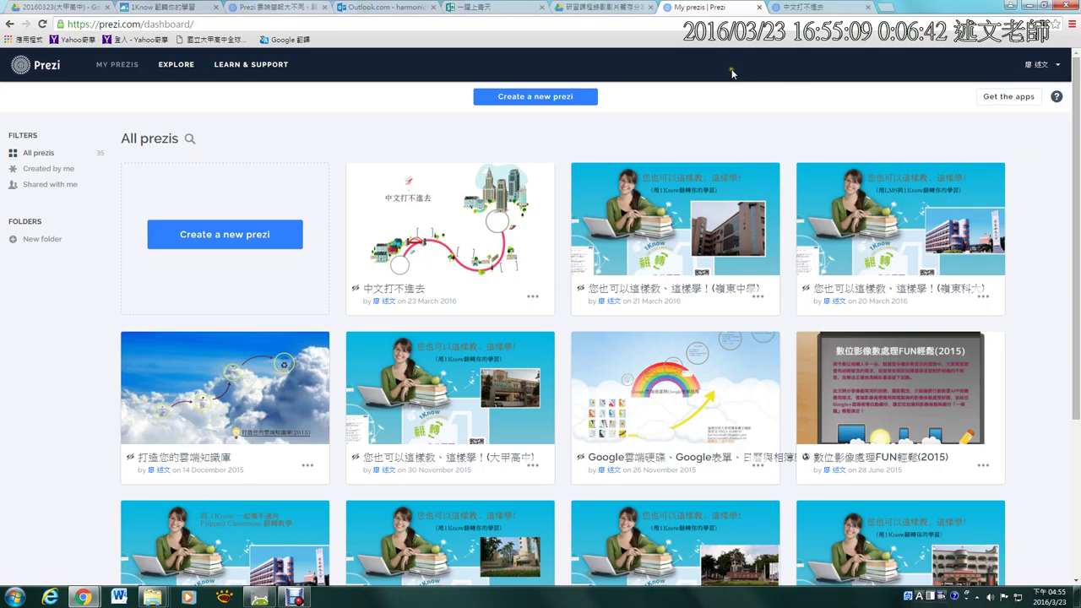
{"action": "left_click", "coordinate": [794, 9]}
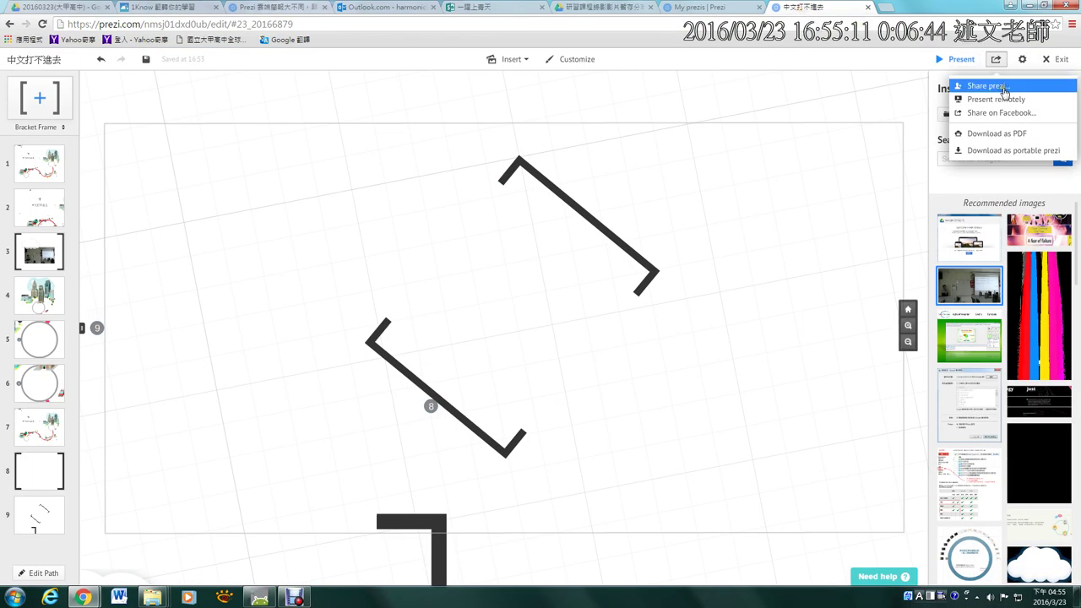